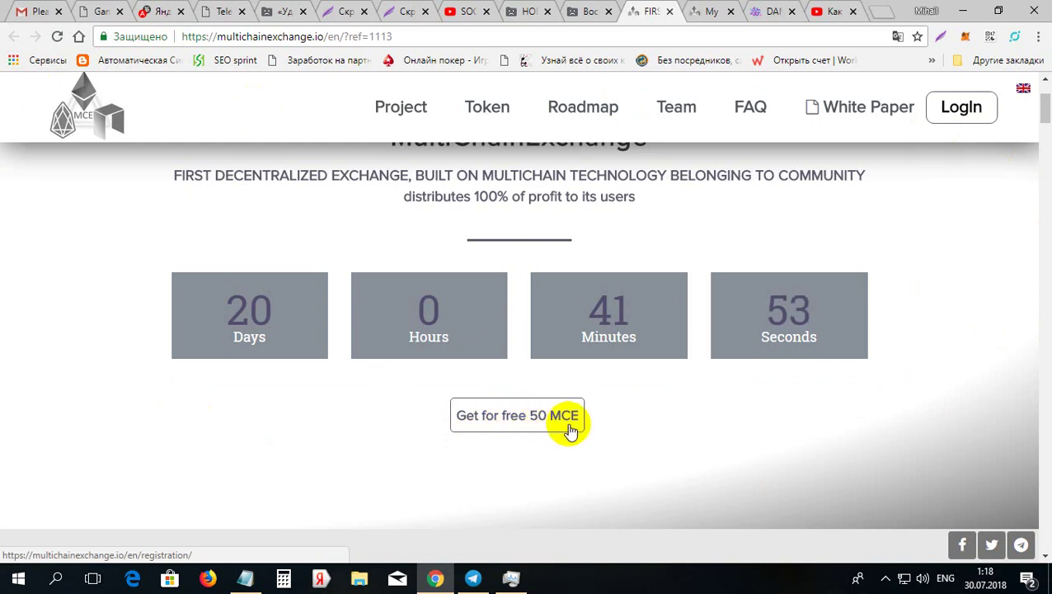
Open the free 50 MCE registration page, and examine the referral link, balance and referral count on the account dashboard.
click(507, 420)
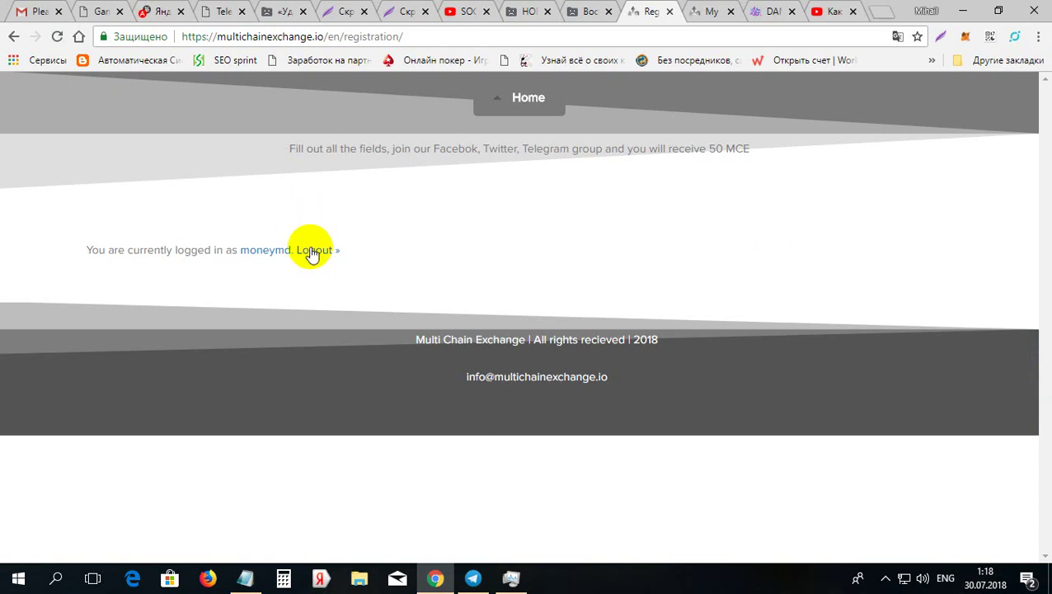
click(703, 13)
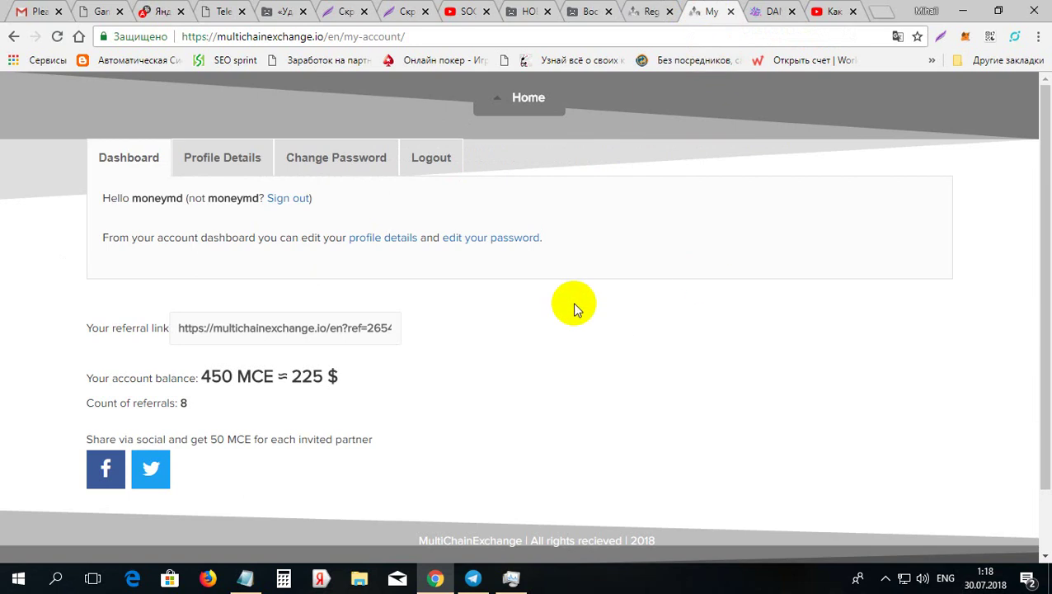
drag(179, 328, 424, 331)
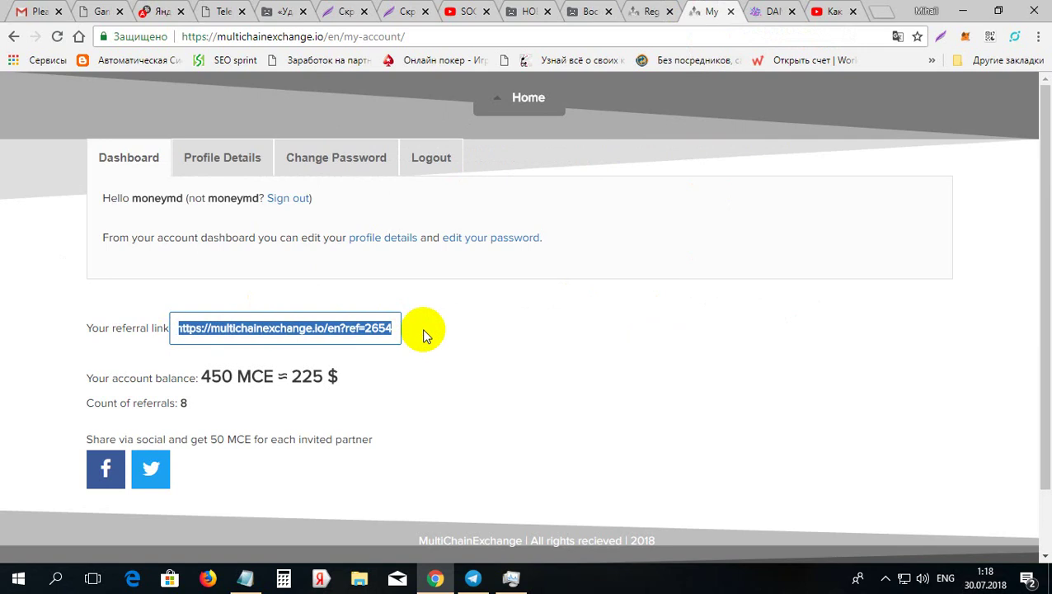
click(454, 385)
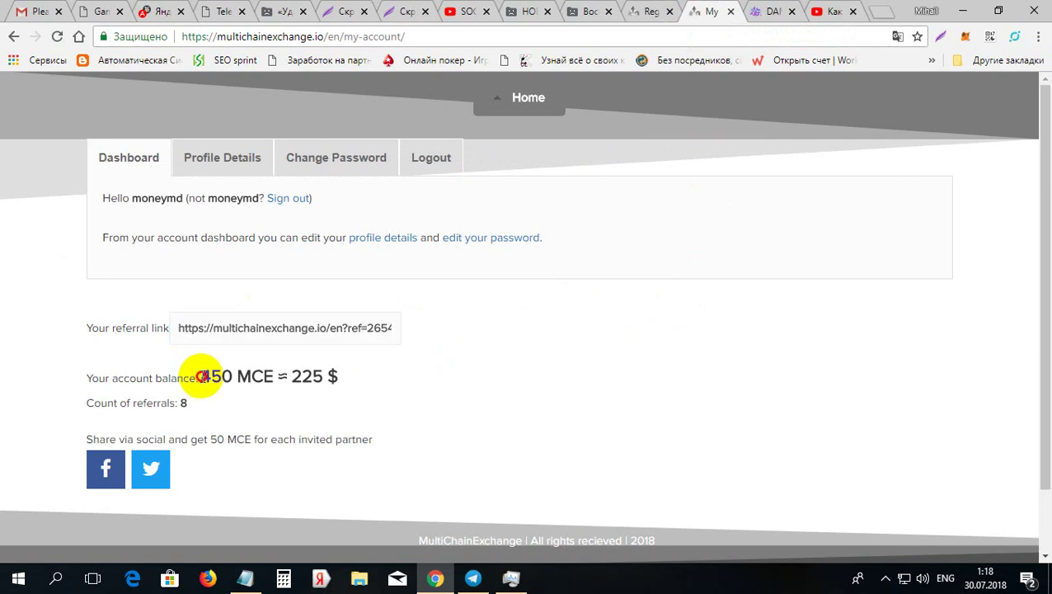
drag(202, 376, 223, 376)
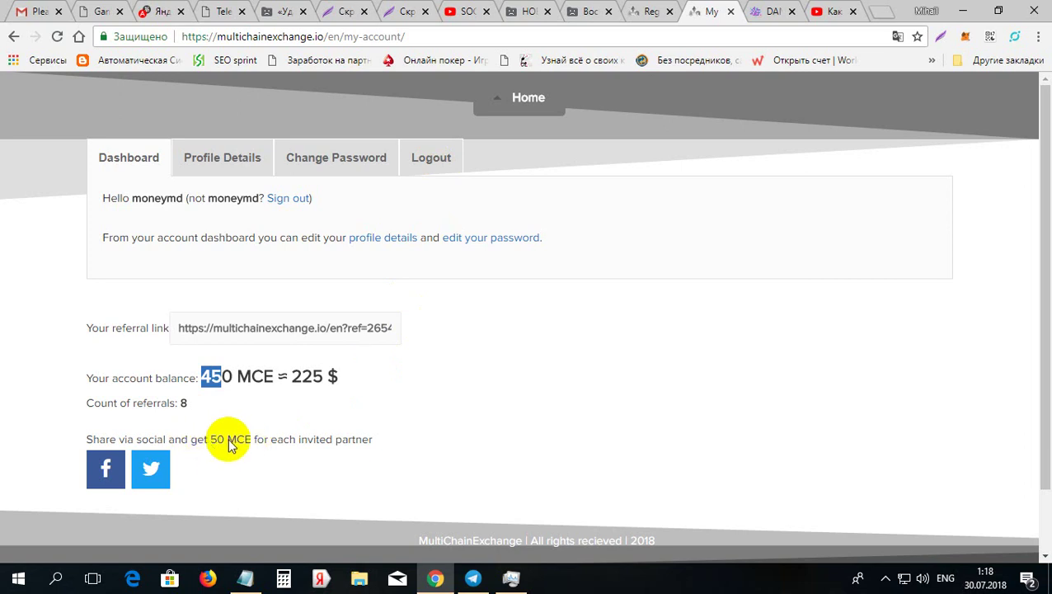
click(200, 406)
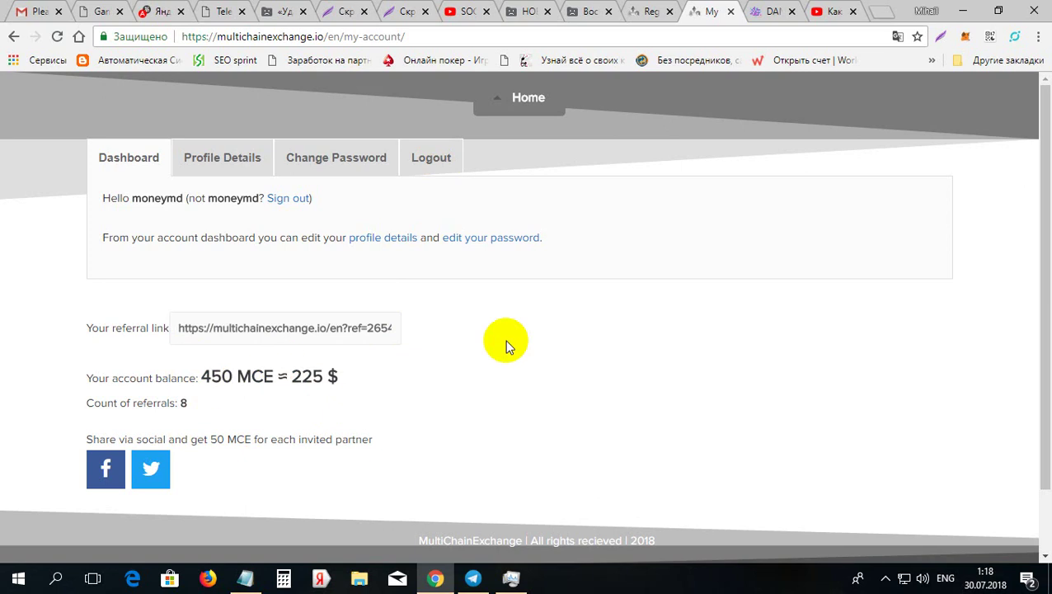
Try to log out of the account and load the sign-up form from the free 50 MCE offer.
click(430, 164)
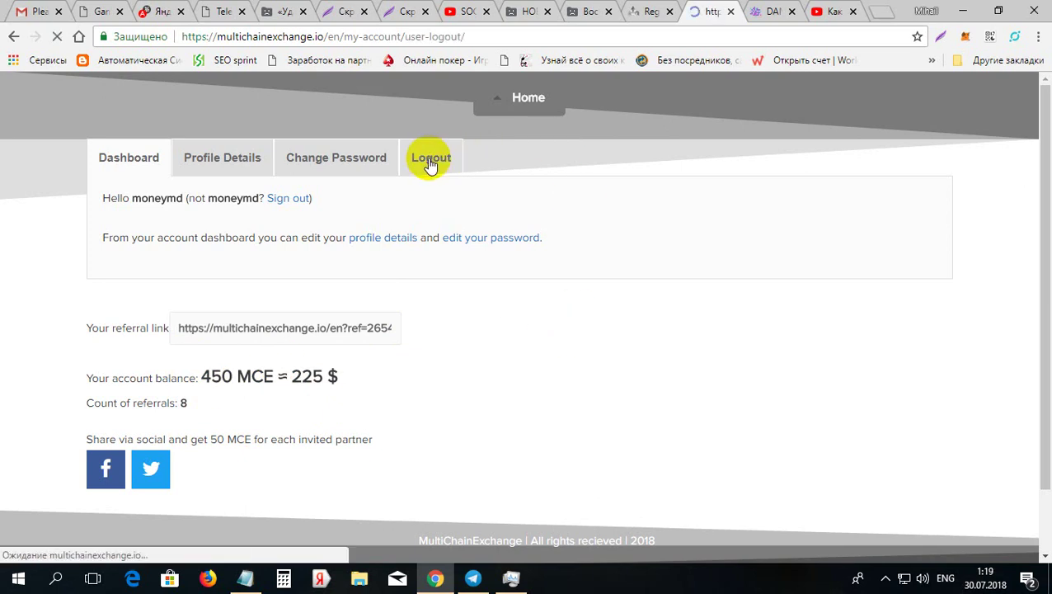
click(650, 12)
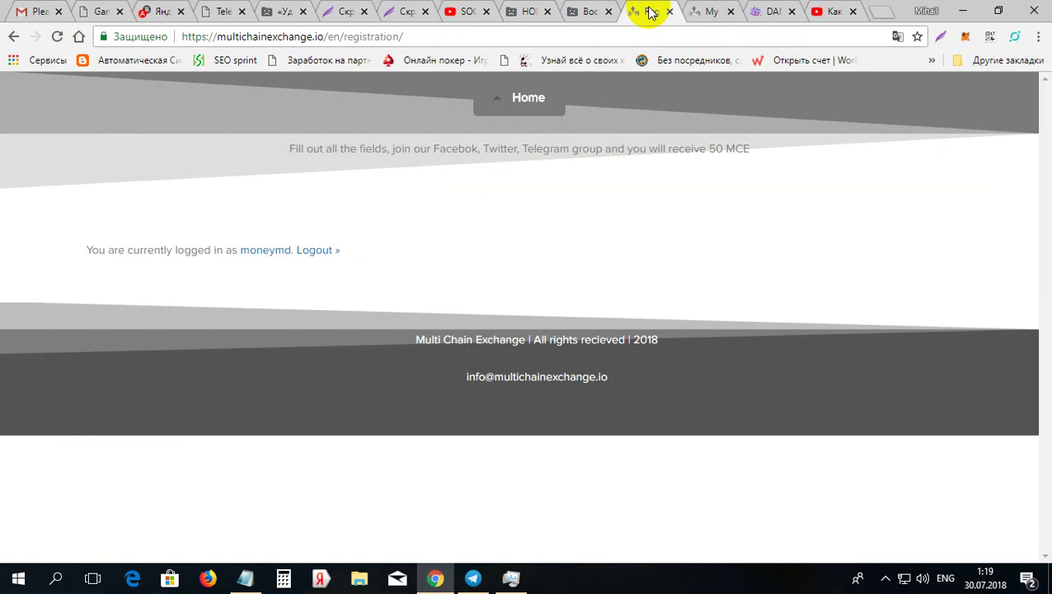
click(13, 39)
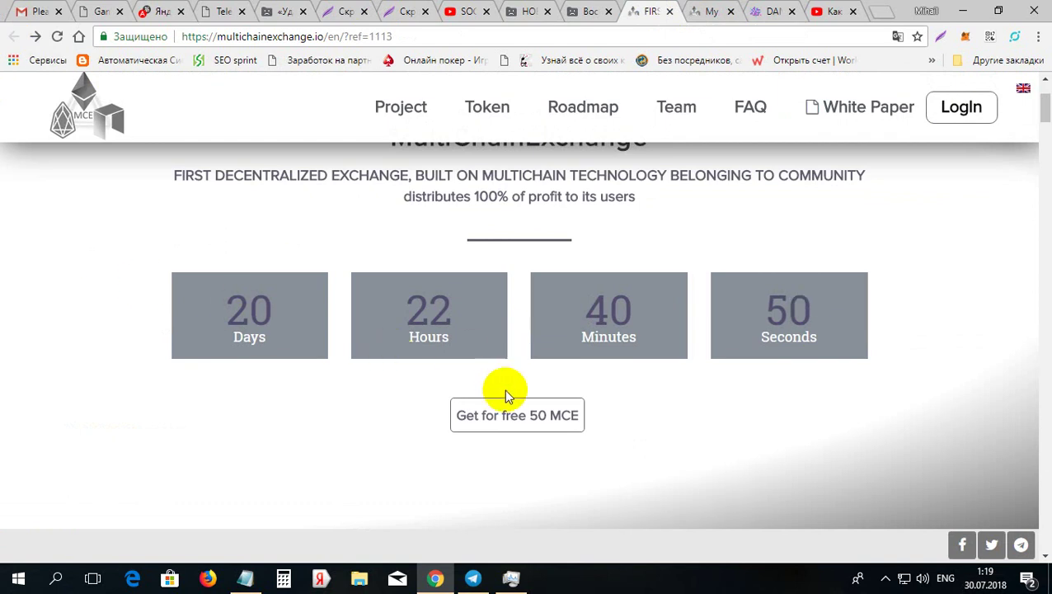
click(520, 424)
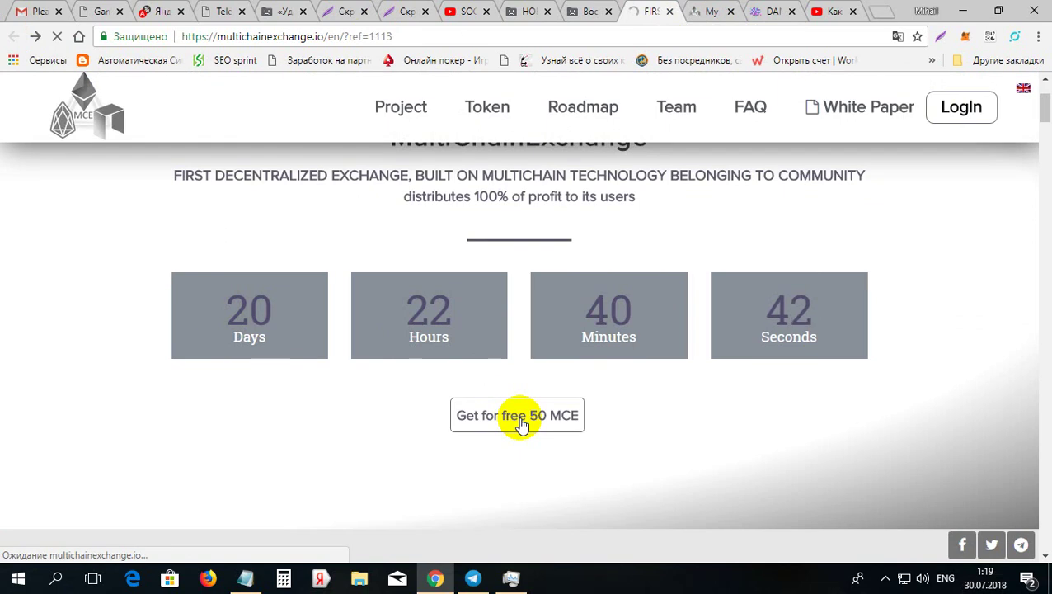
click(521, 422)
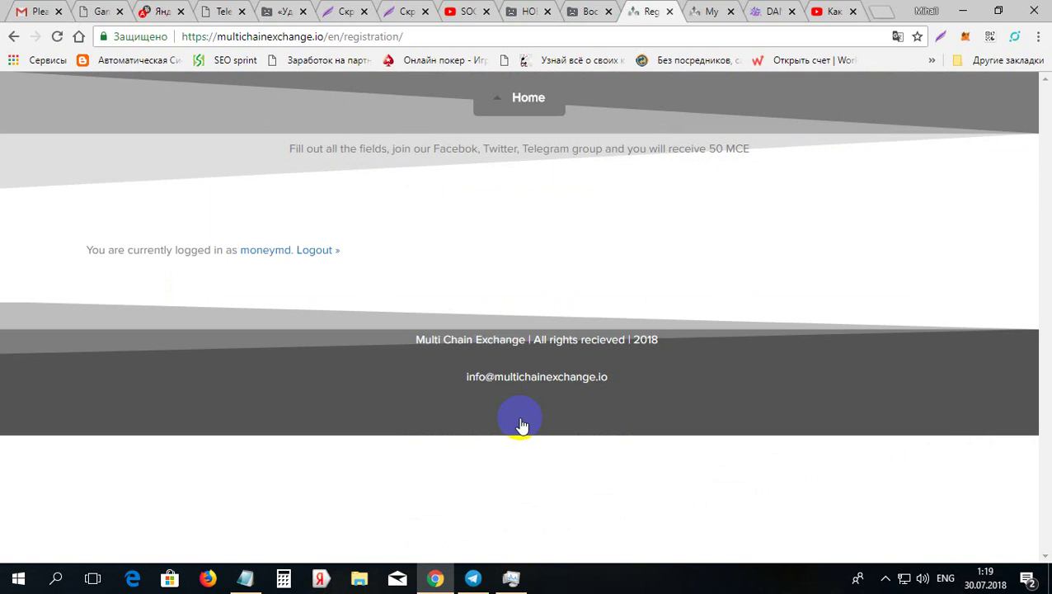
click(57, 36)
click(517, 376)
click(670, 14)
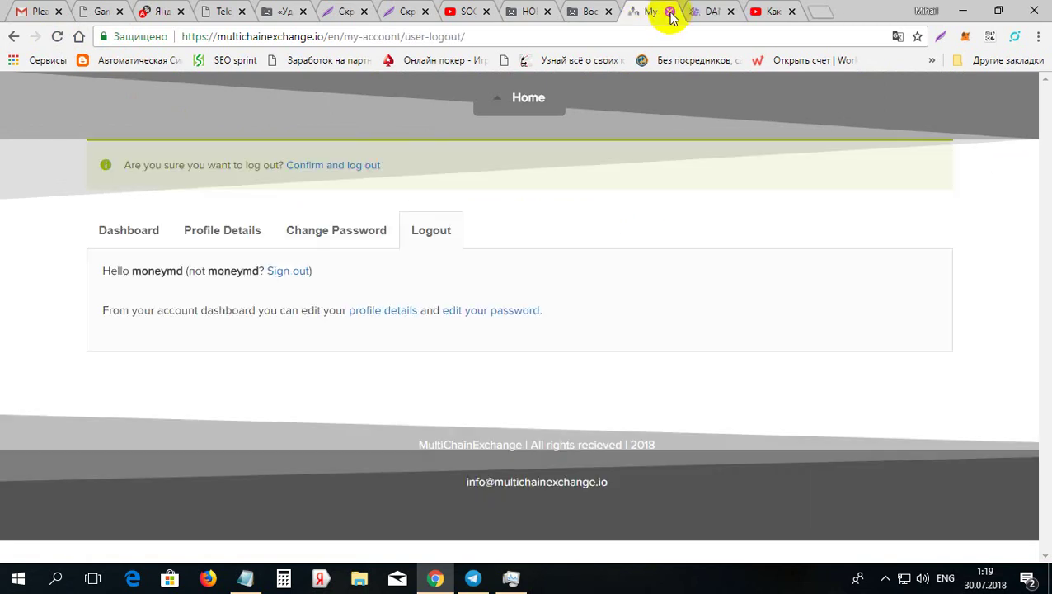
Open the free 50 MCE registration page from the site's home page and log out of the current account there.
click(535, 116)
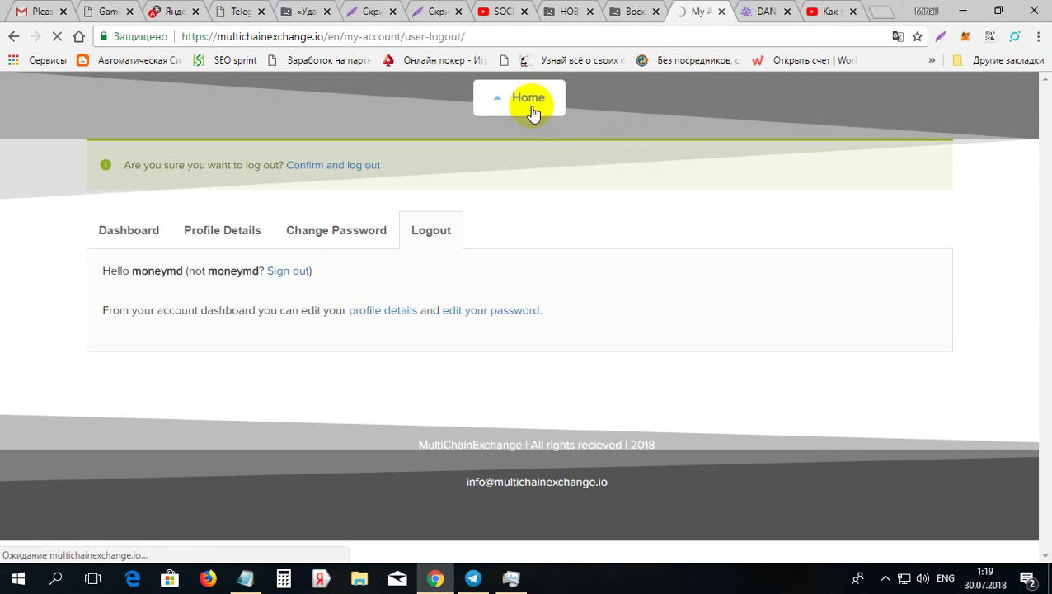
click(340, 168)
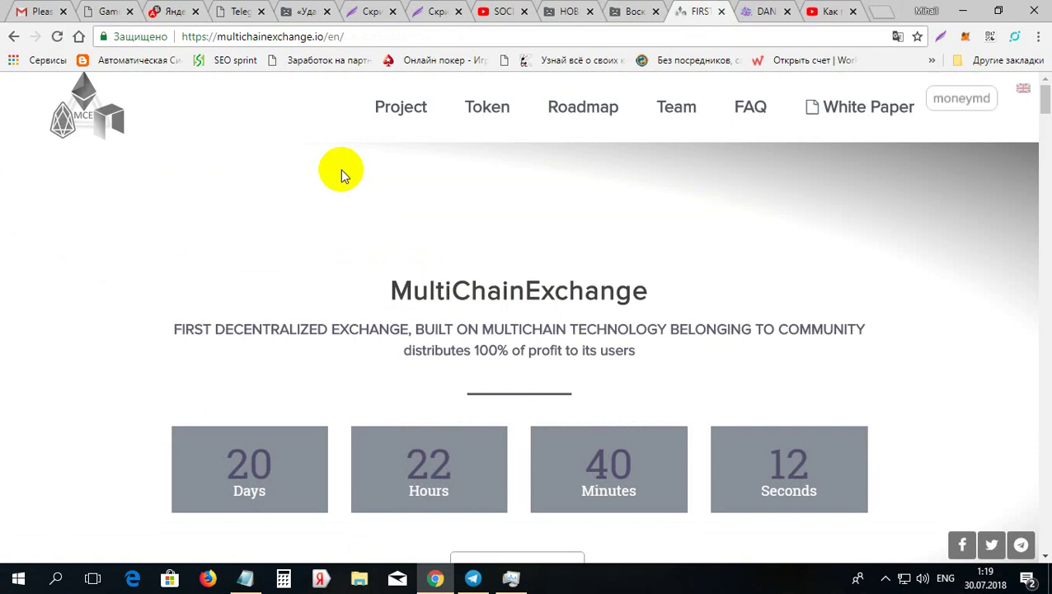
drag(1047, 107, 1047, 122)
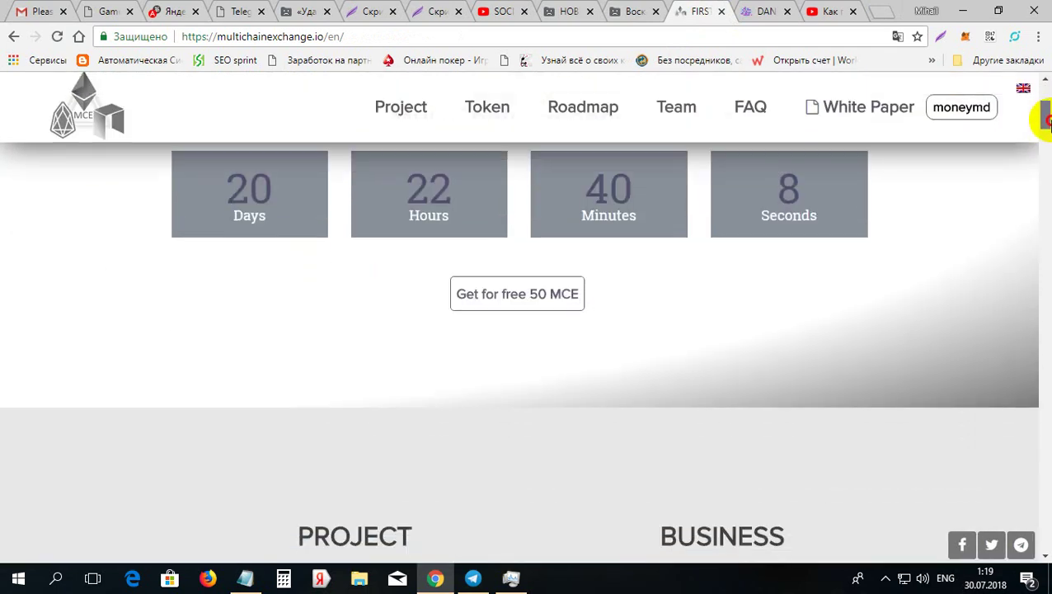
click(524, 302)
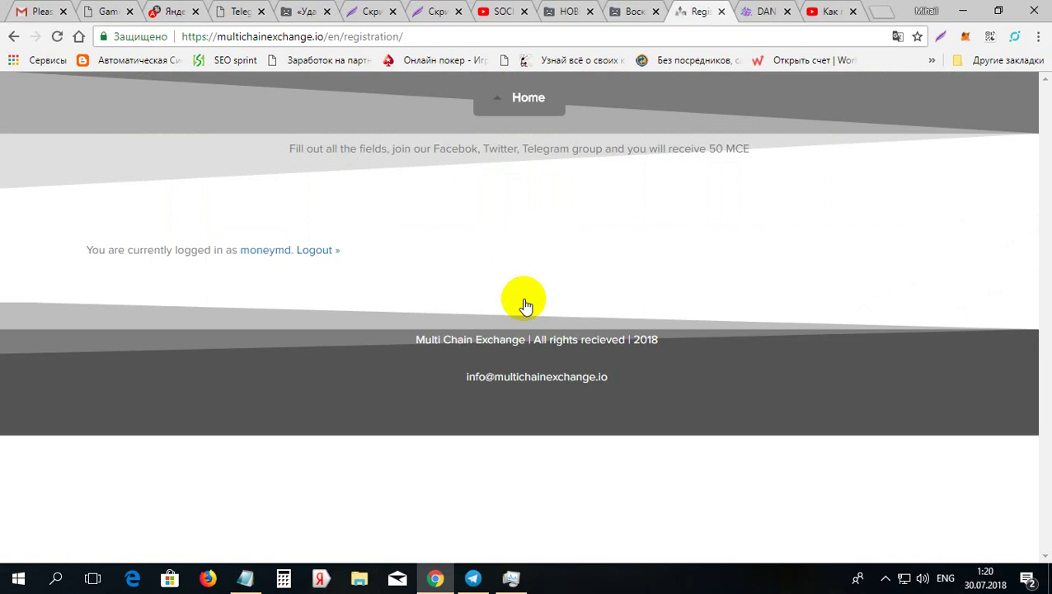
click(314, 254)
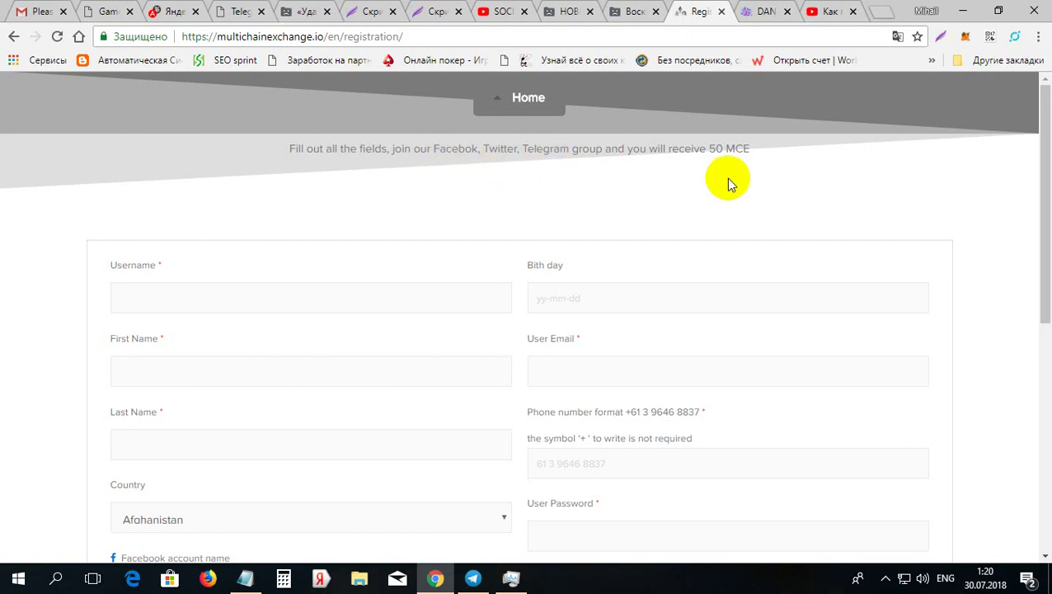
Examine the registration form's personal fields, its country choices and the exchange's linked Facebook page.
drag(1044, 166, 1041, 222)
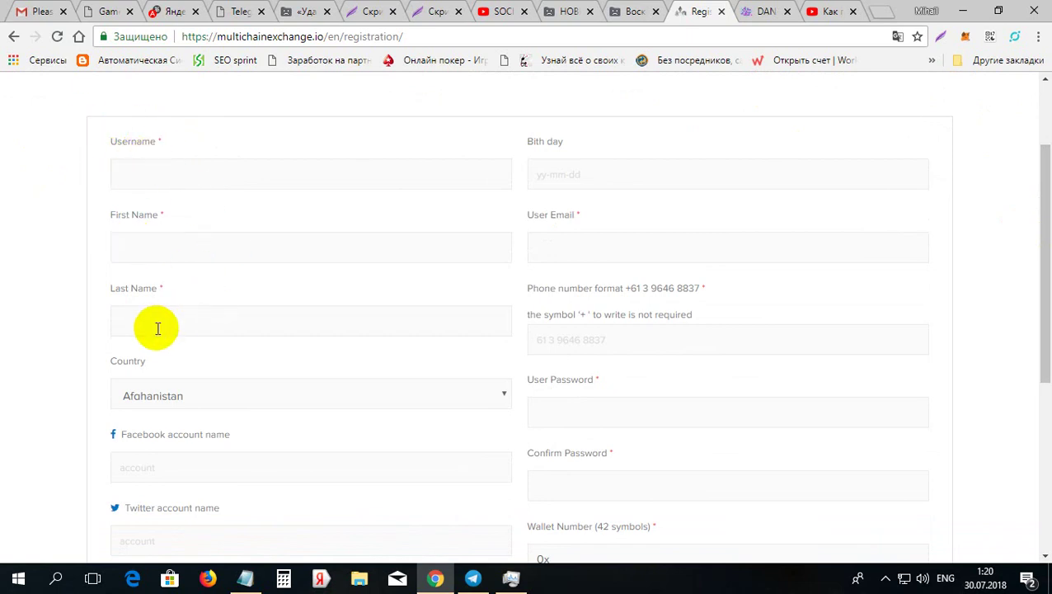
click(357, 403)
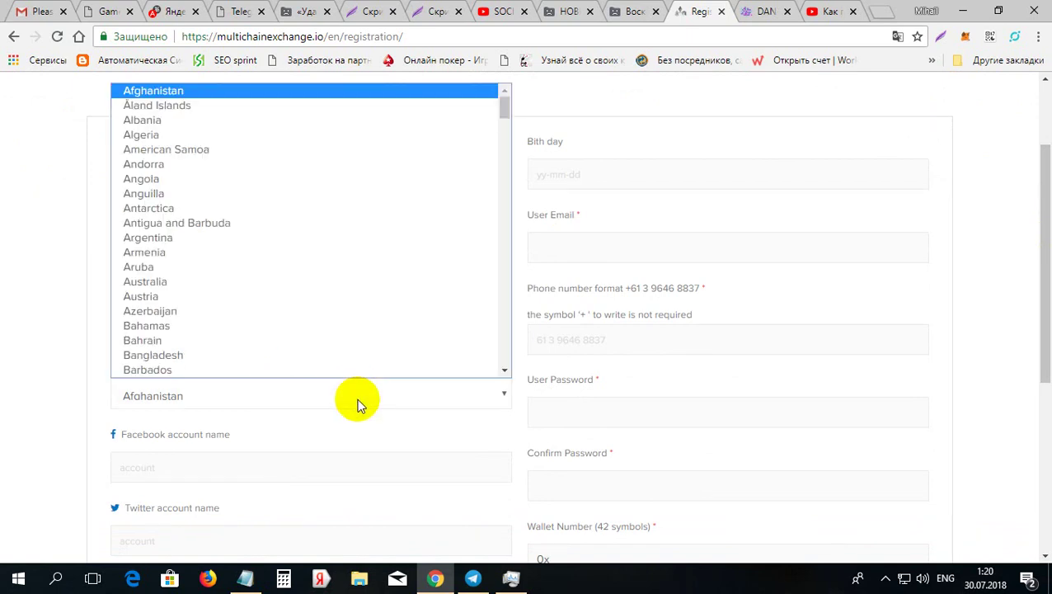
click(41, 216)
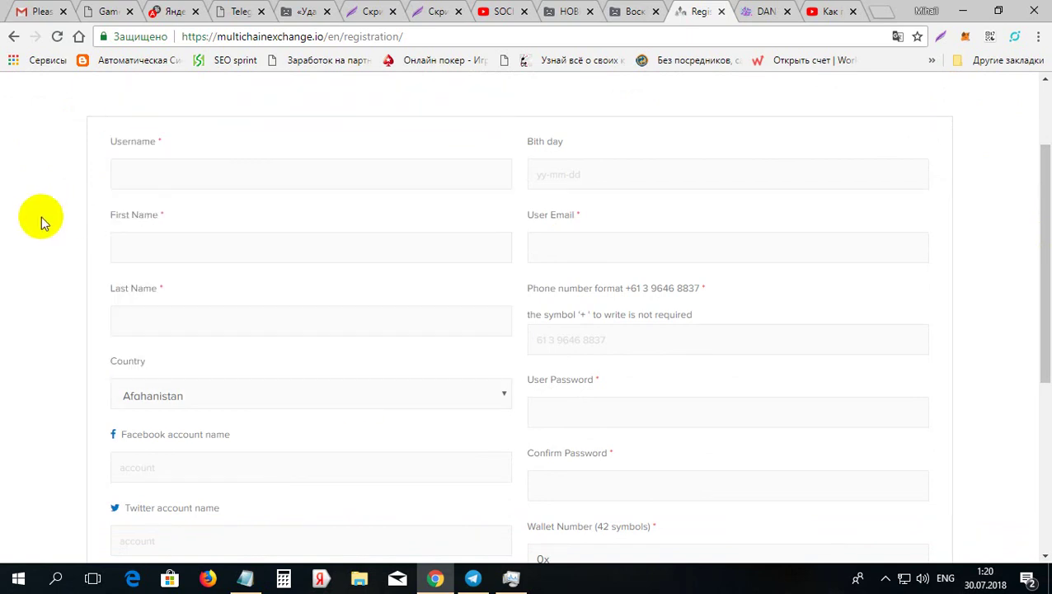
drag(1043, 208, 1039, 313)
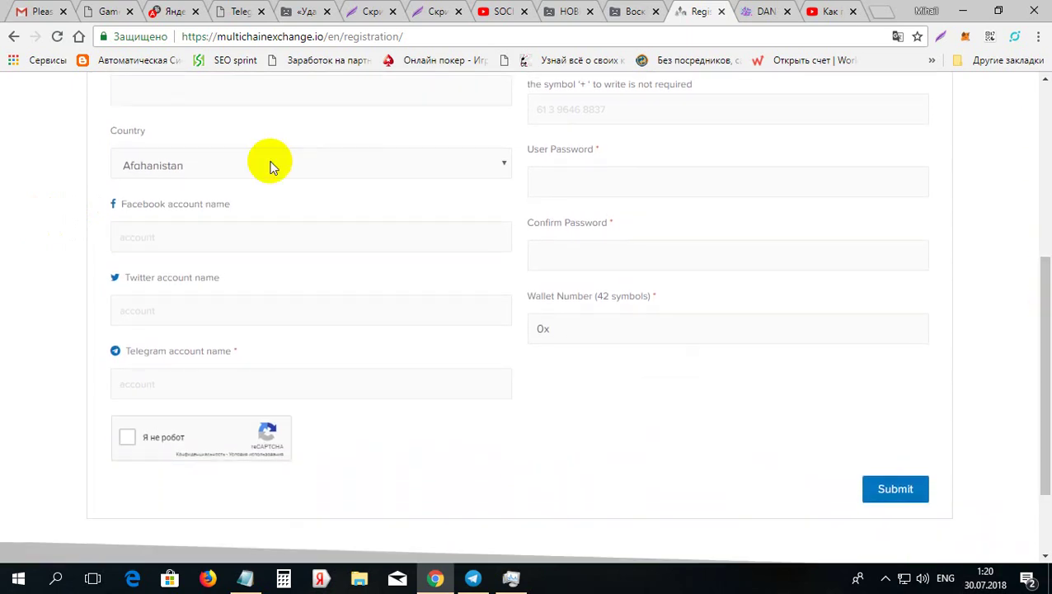
click(112, 207)
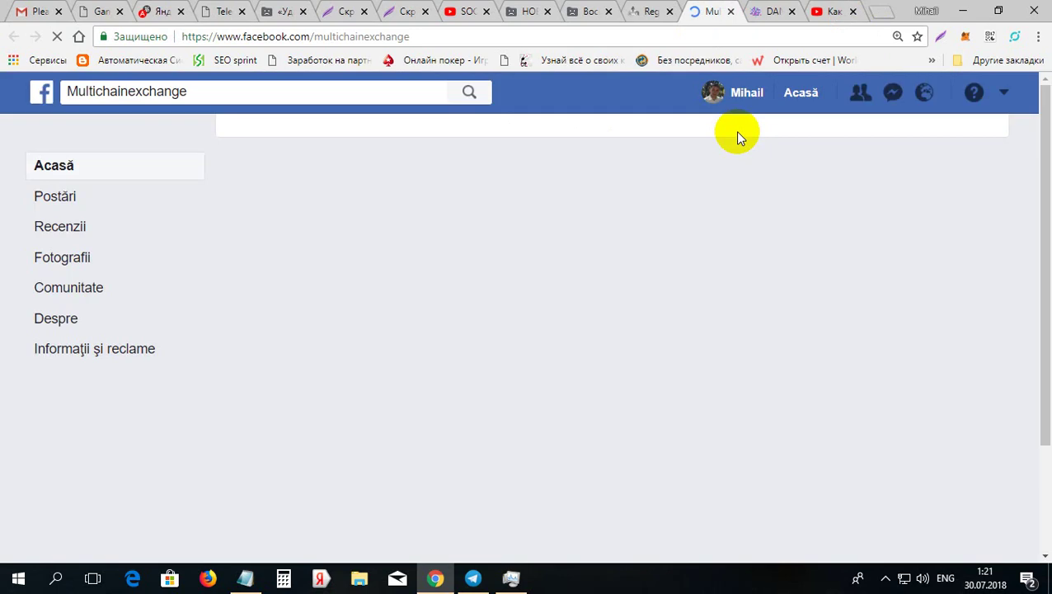
click(731, 12)
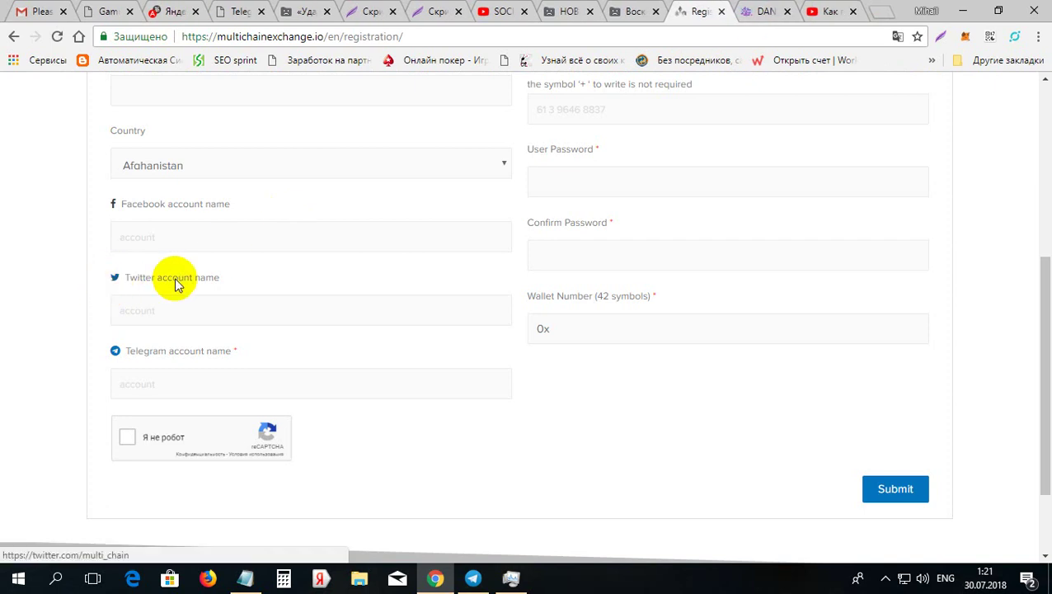
Examine the Facebook, Twitter and Telegram account name fields and the contact and password fields of the registration form.
click(125, 237)
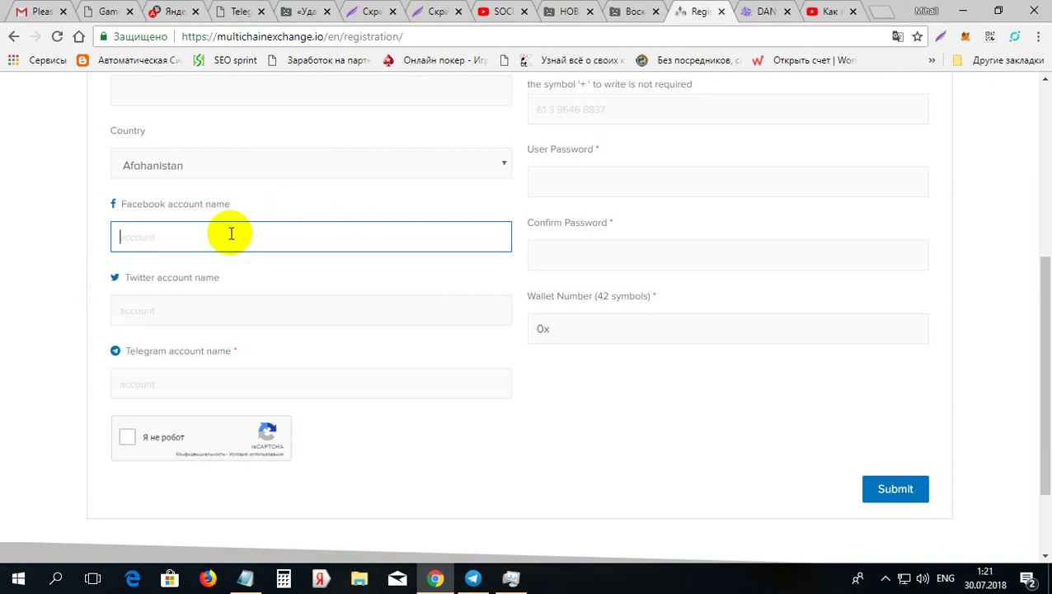
click(170, 380)
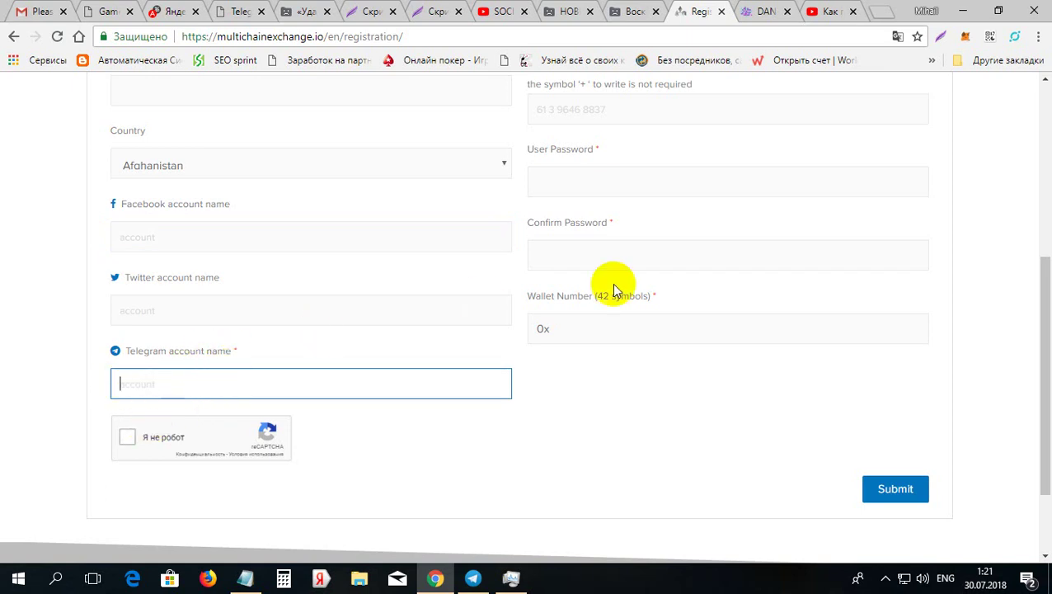
drag(1047, 363, 1041, 258)
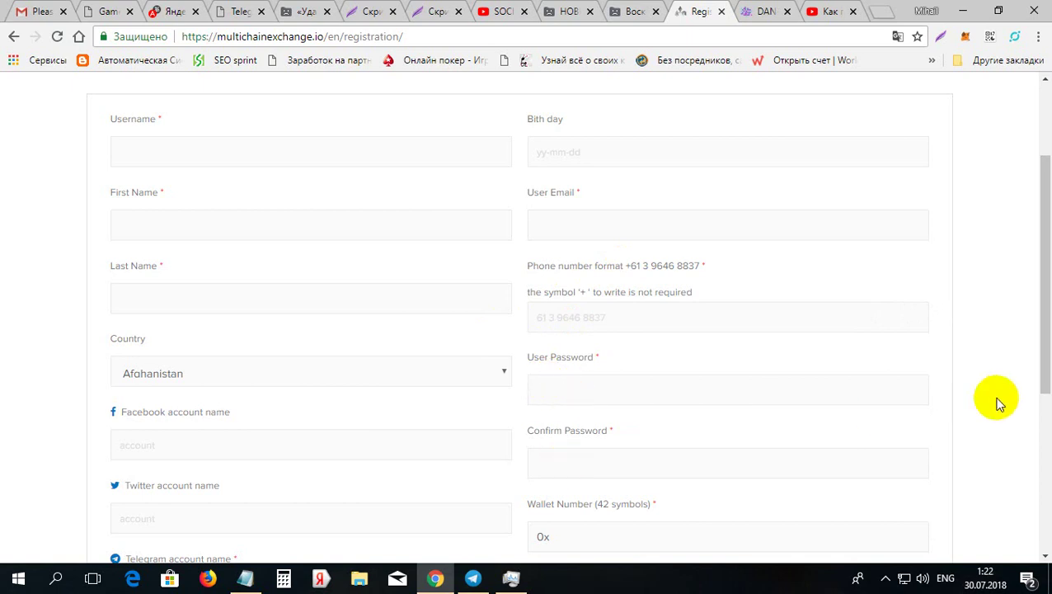
drag(1046, 342, 1040, 422)
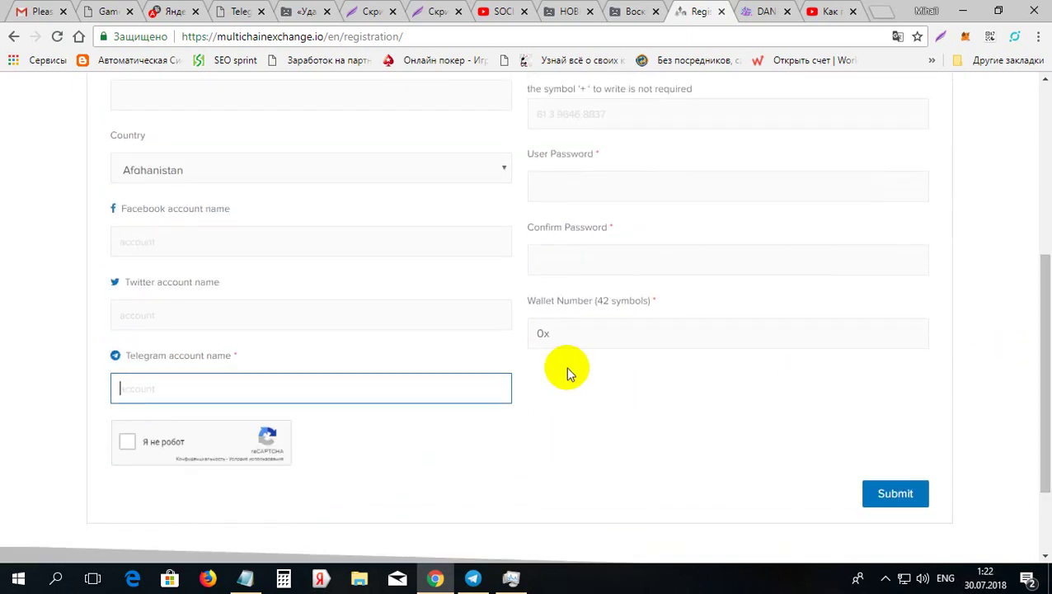
Fill in the Wallet Number with the saved wallet address and complete the "Я не робот" reCAPTCHA check.
click(557, 334)
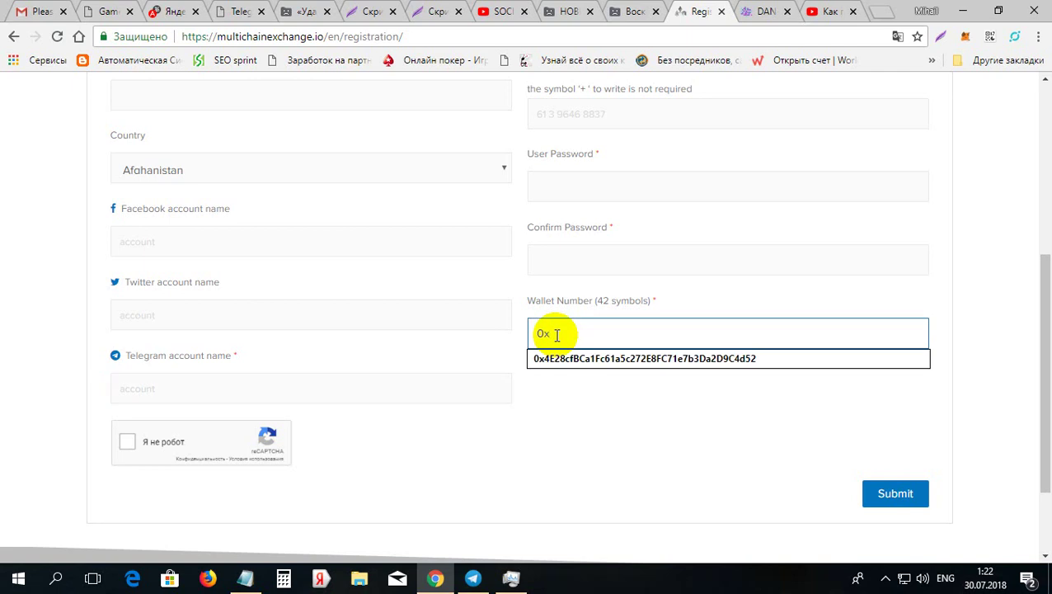
click(559, 360)
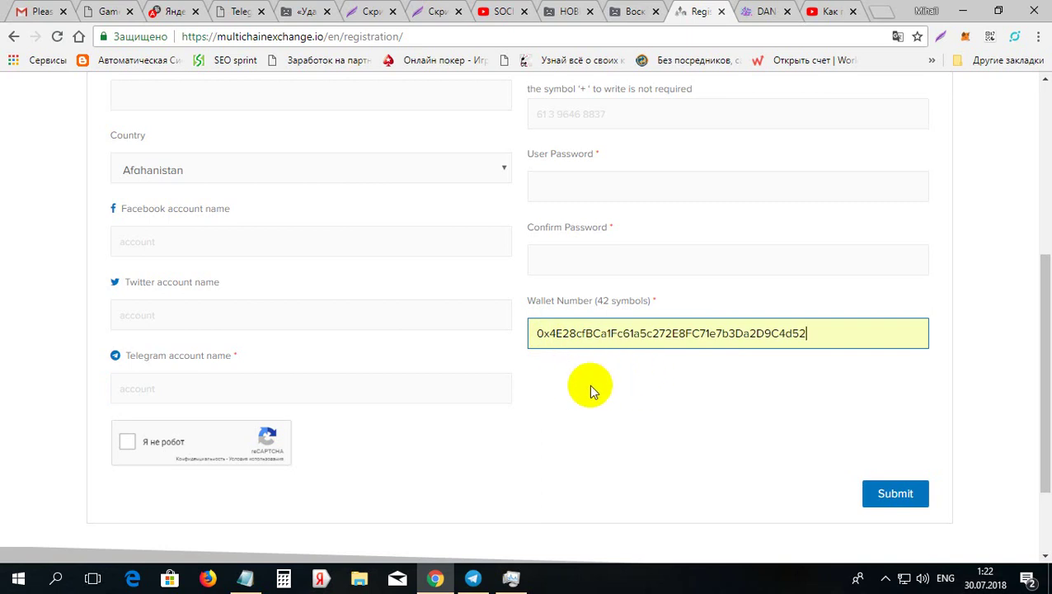
click(126, 447)
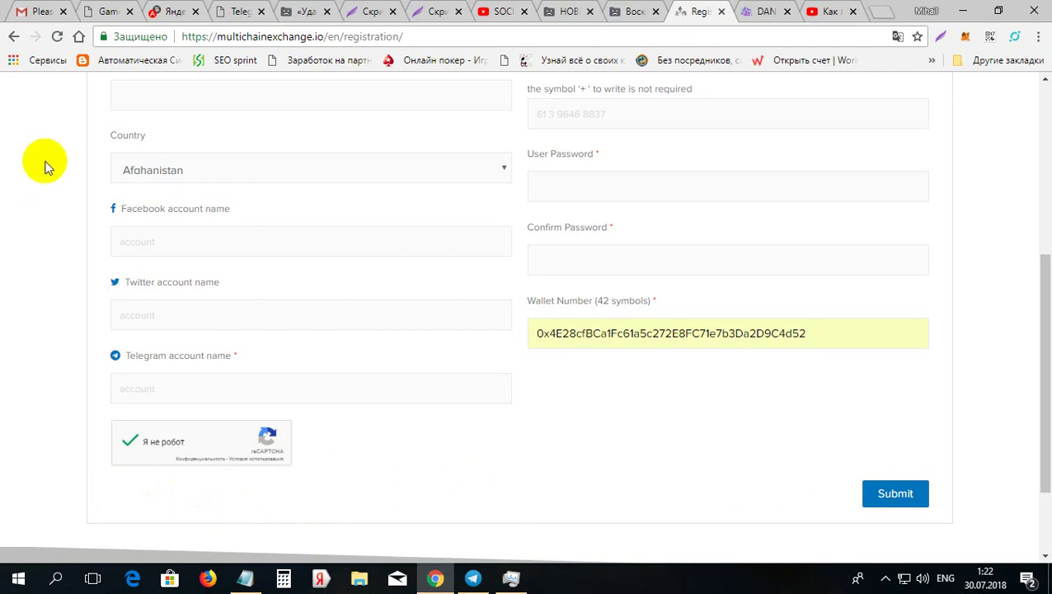
Switch to Gmail and view the MultiChainExchange registration confirmation message in the spam folder.
click(39, 10)
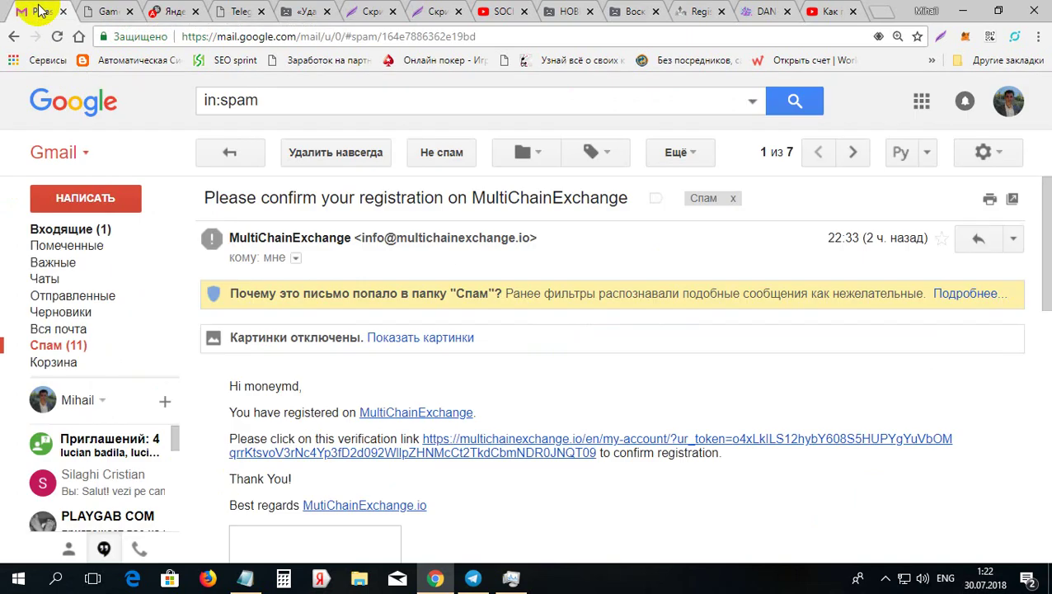
mouse_move(154, 387)
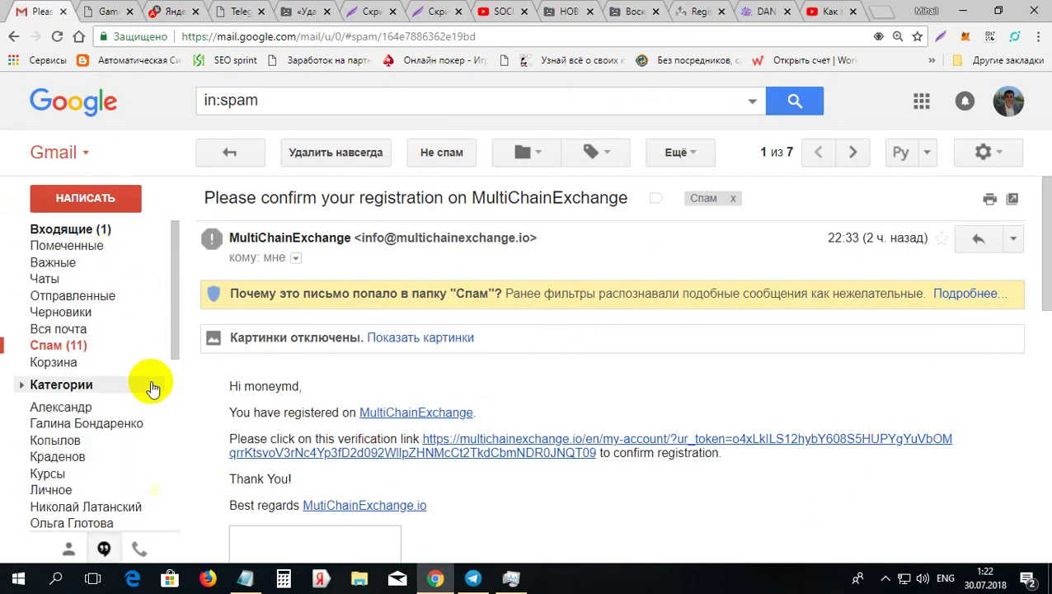